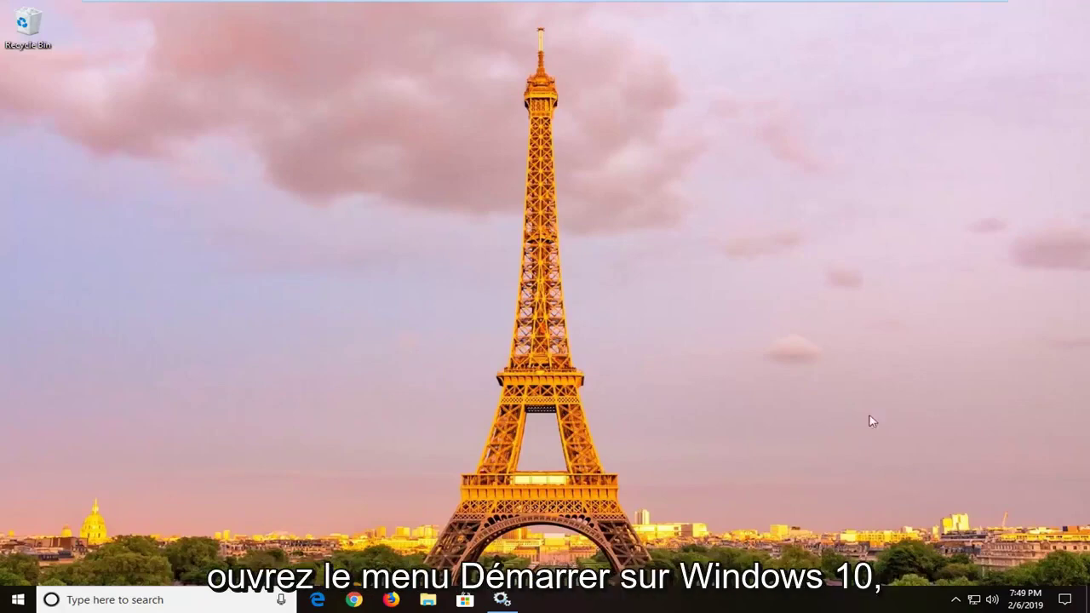
Step: Run the Windows Update troubleshooter from the Troubleshoot settings page
{"action": "left_click", "coordinate": [16, 599]}
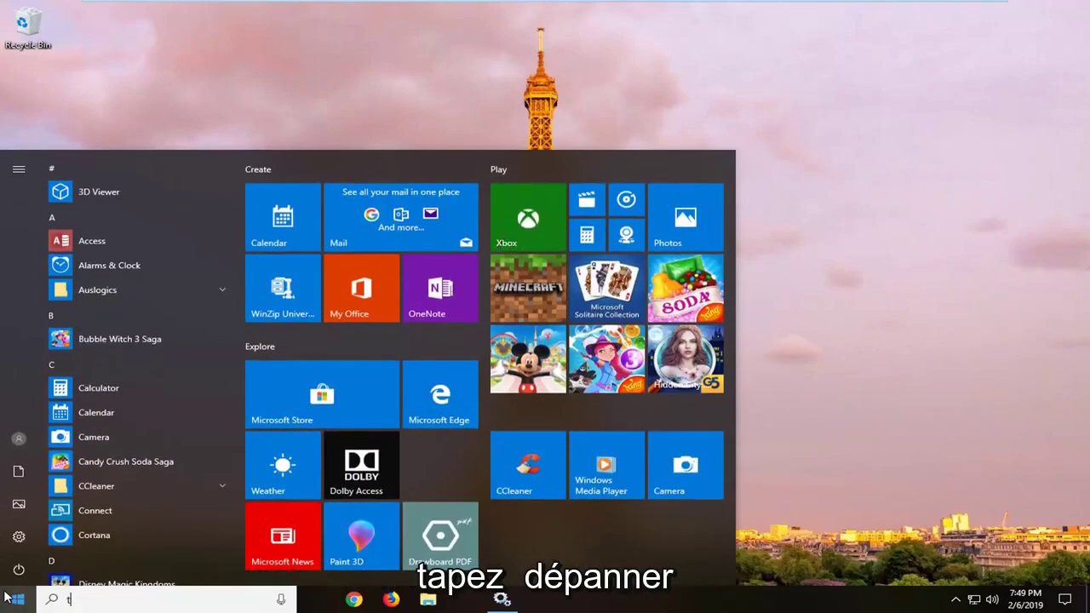
{"action": "type", "text": "t"}
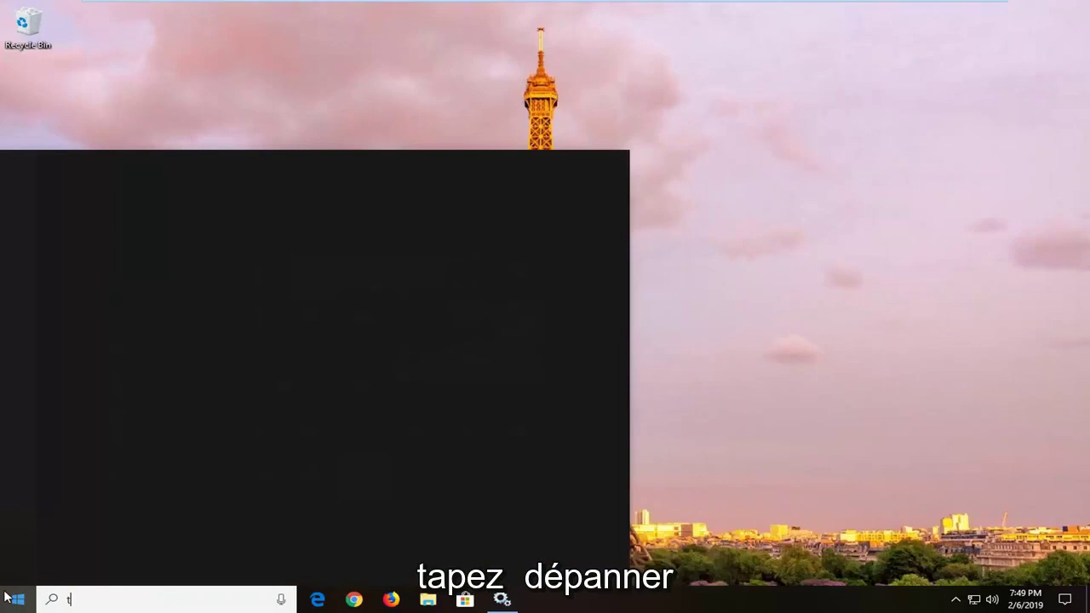
{"action": "type", "text": "roubleshoot"}
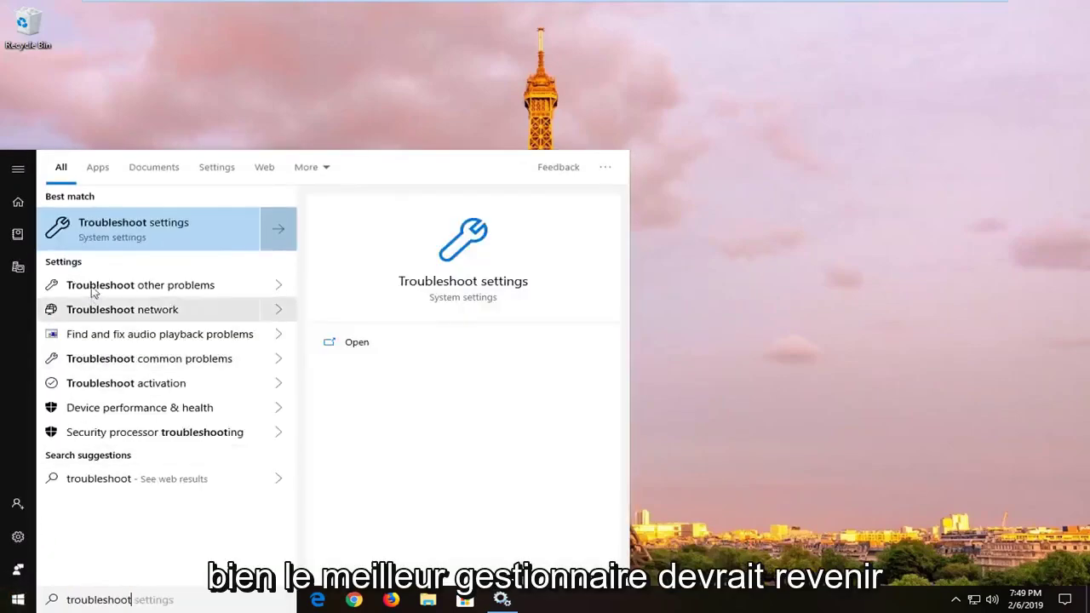
{"action": "left_click", "coordinate": [128, 230]}
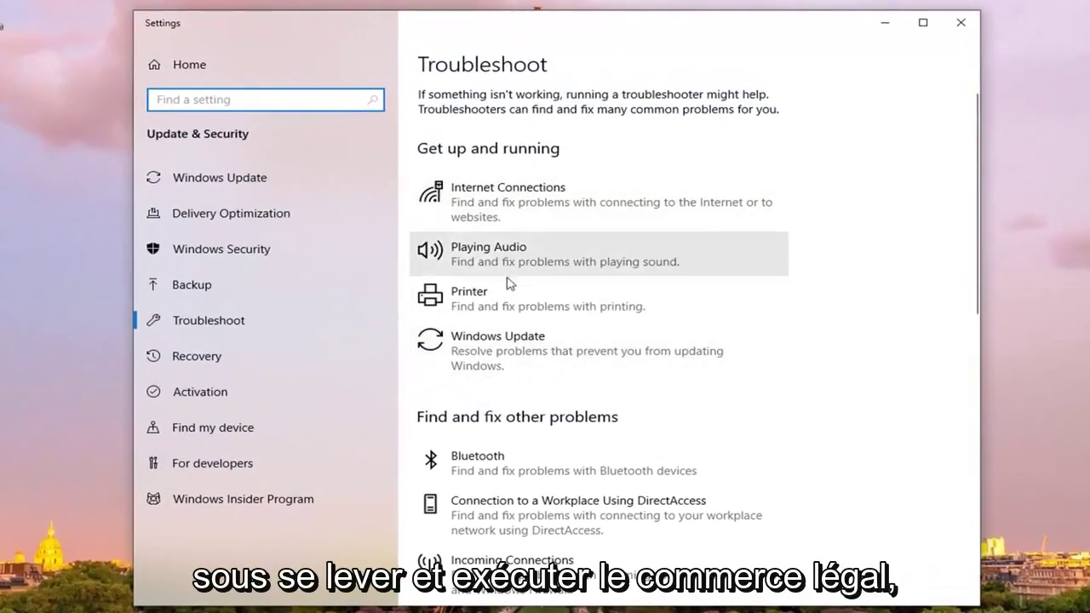
{"action": "left_click", "coordinate": [541, 364]}
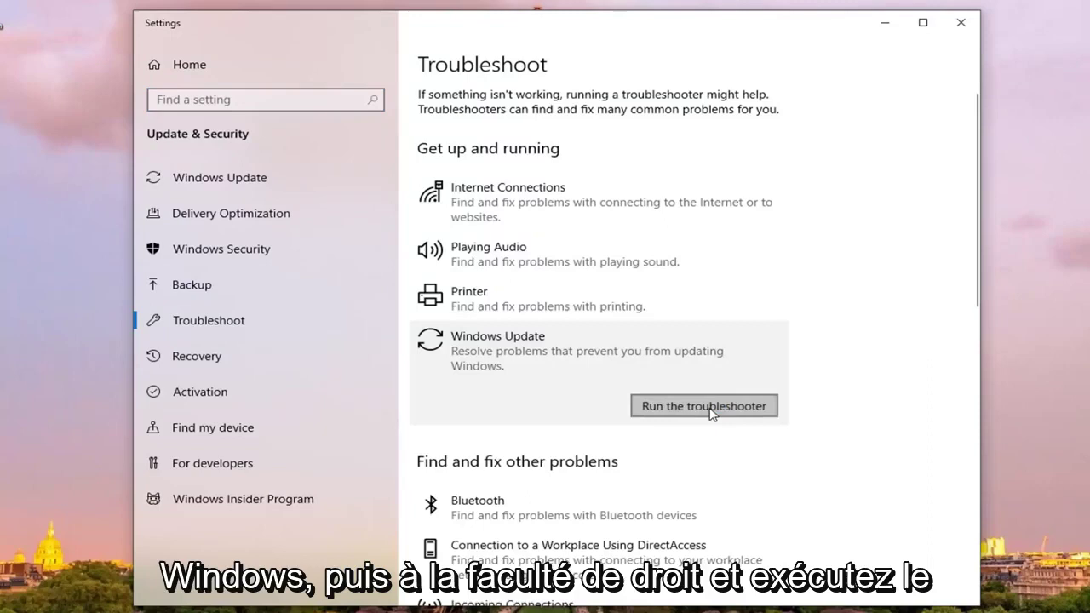
{"action": "left_click", "coordinate": [710, 407]}
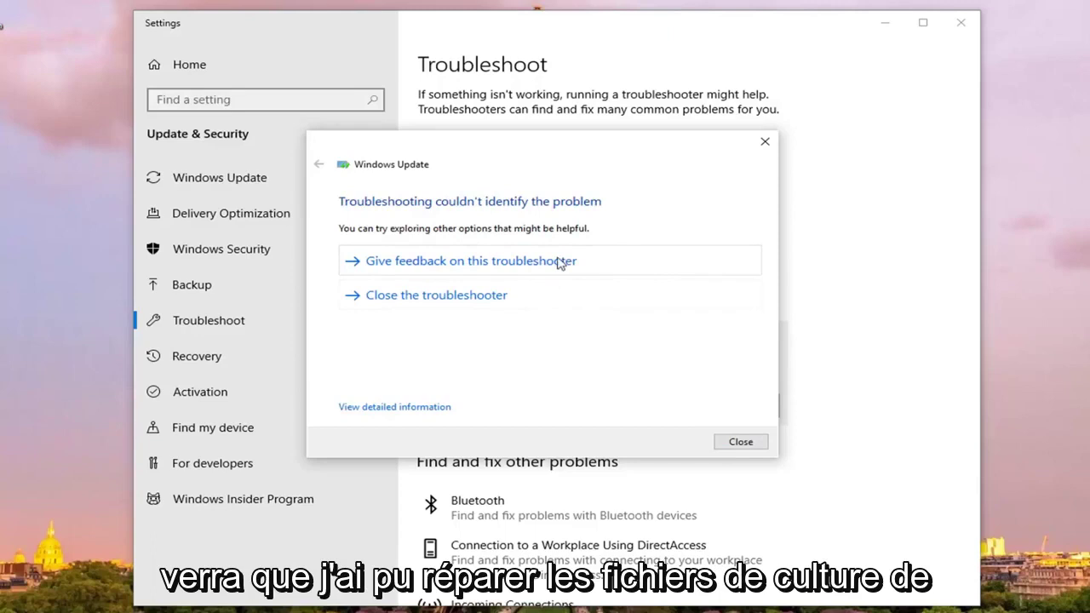
Step: Close the finished Windows Update troubleshooter
{"action": "left_click", "coordinate": [734, 444]}
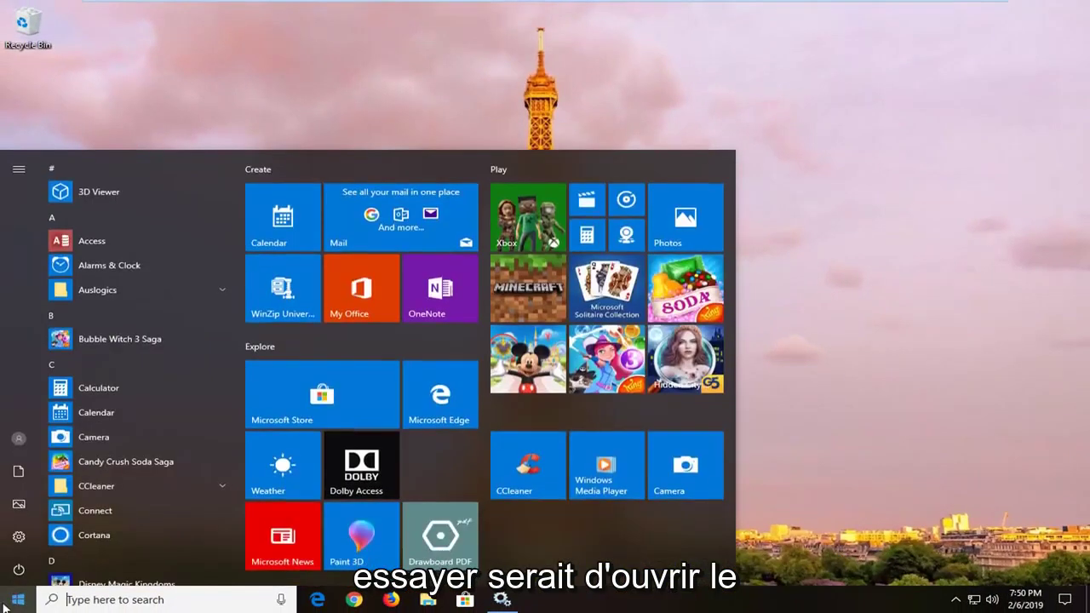
Step: Launch Services and dismiss the mistakenly opened Background Tasks Infrastructure Service properties
{"action": "type", "text": "ser"}
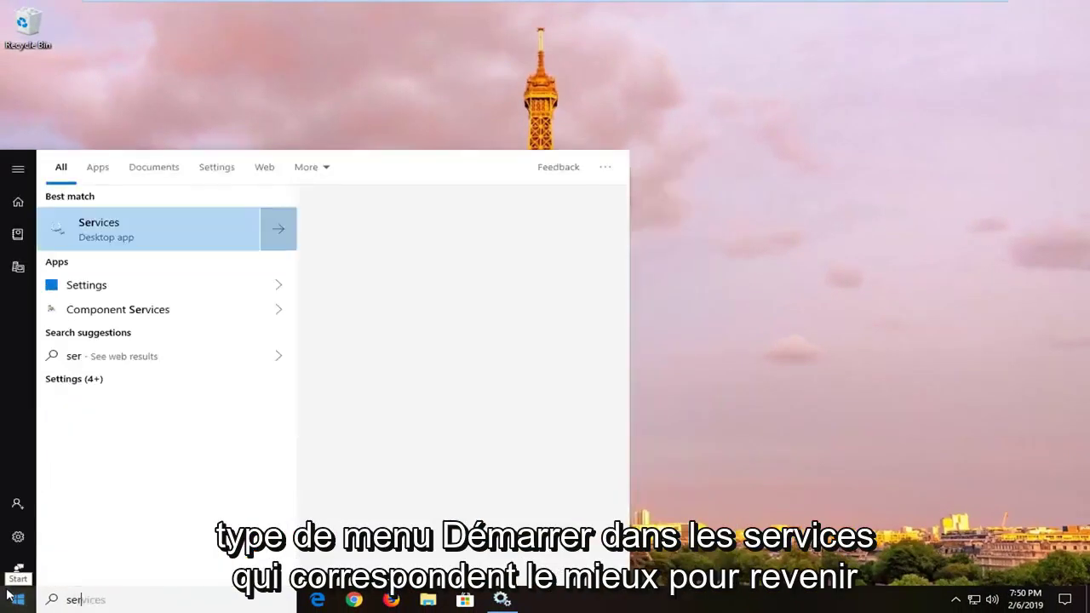
{"action": "type", "text": "vices"}
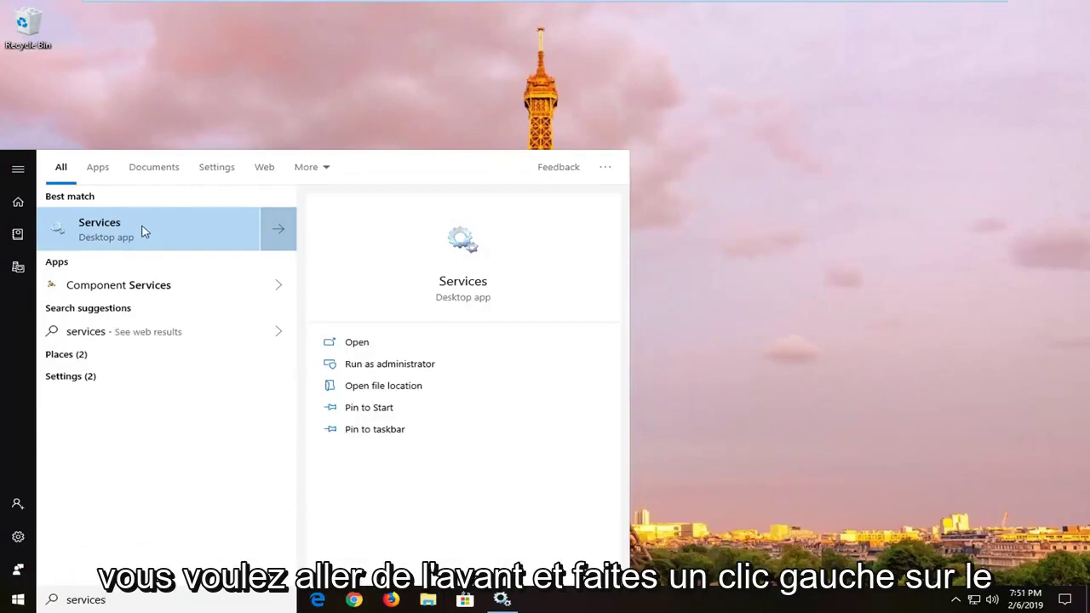
{"action": "left_click", "coordinate": [143, 232]}
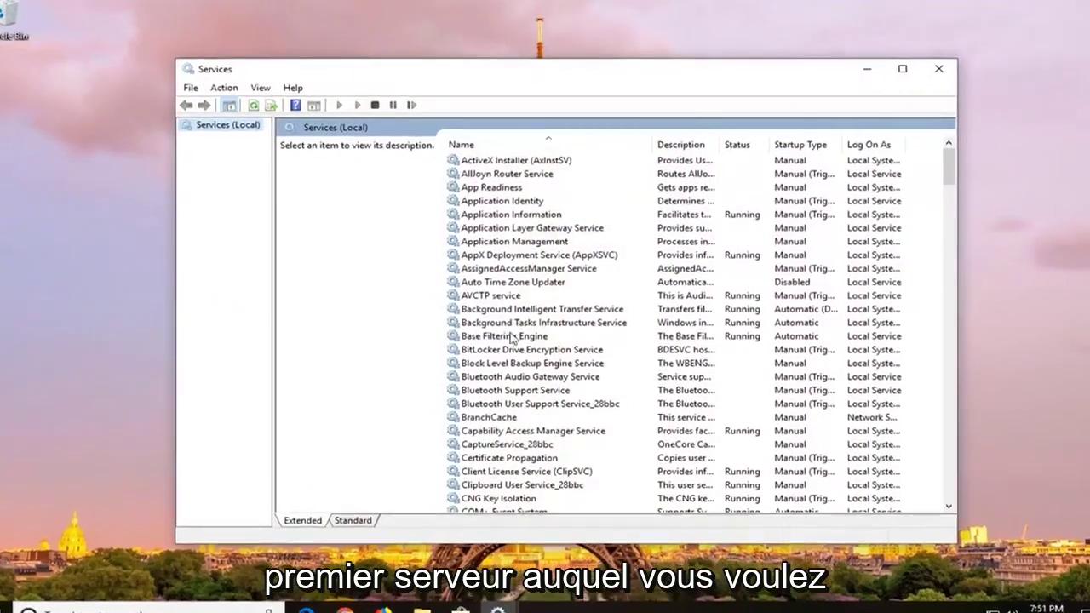
{"action": "left_click", "coordinate": [511, 321]}
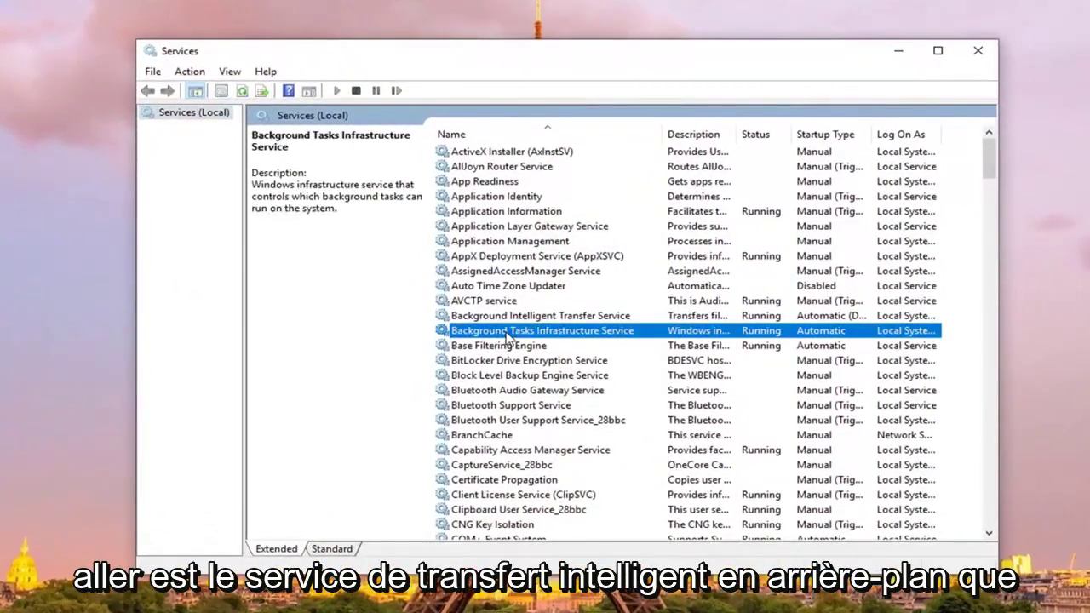
{"action": "double_click", "coordinate": [527, 332]}
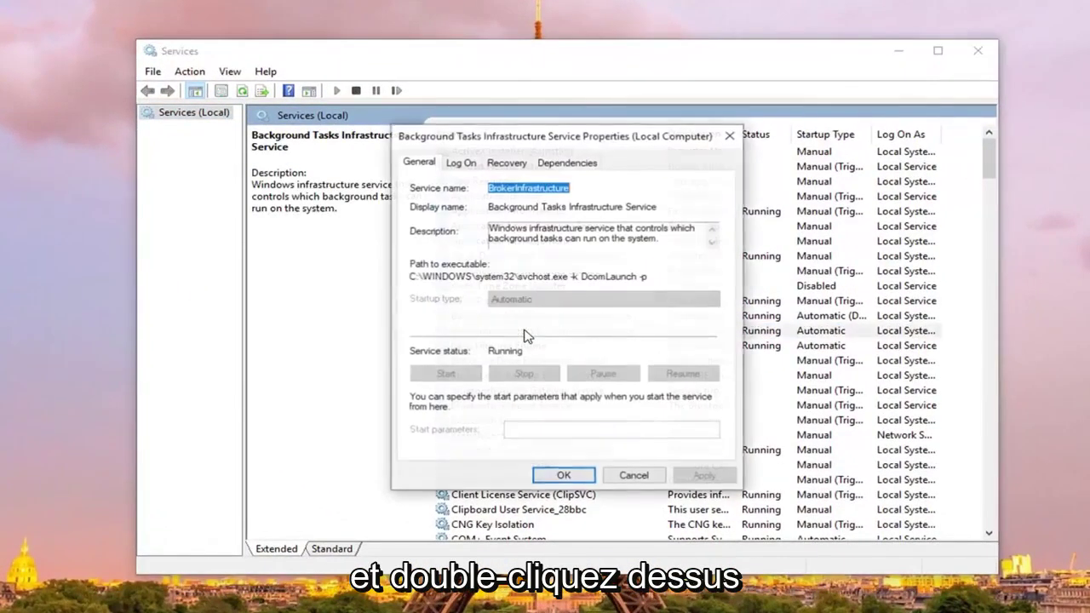
{"action": "left_click", "coordinate": [523, 273]}
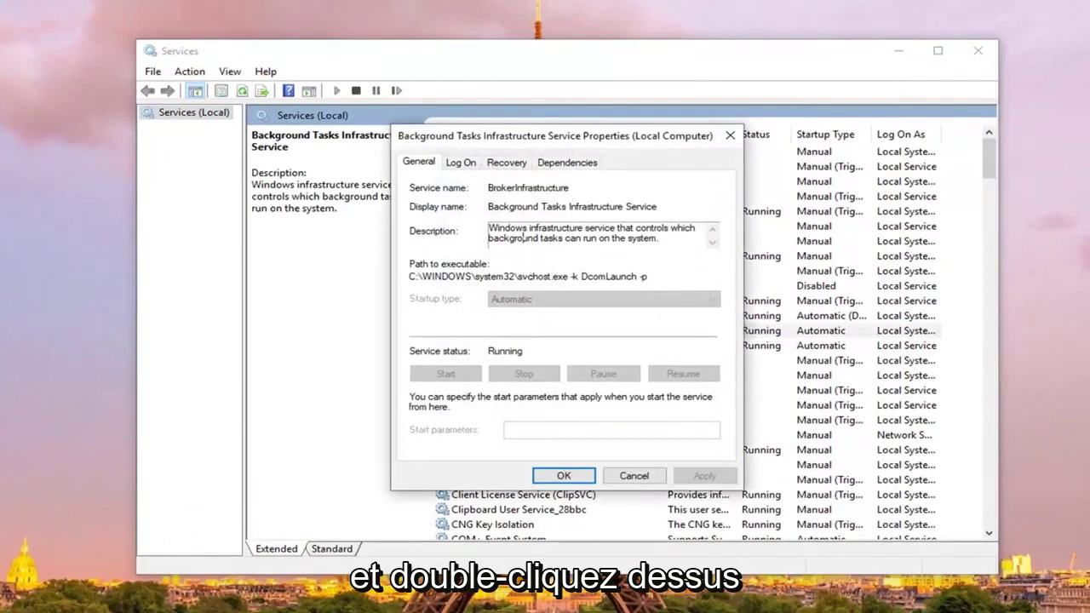
{"action": "left_click", "coordinate": [627, 474]}
Step: Stop the Background Intelligent Transfer Service
{"action": "key", "text": "Up"}
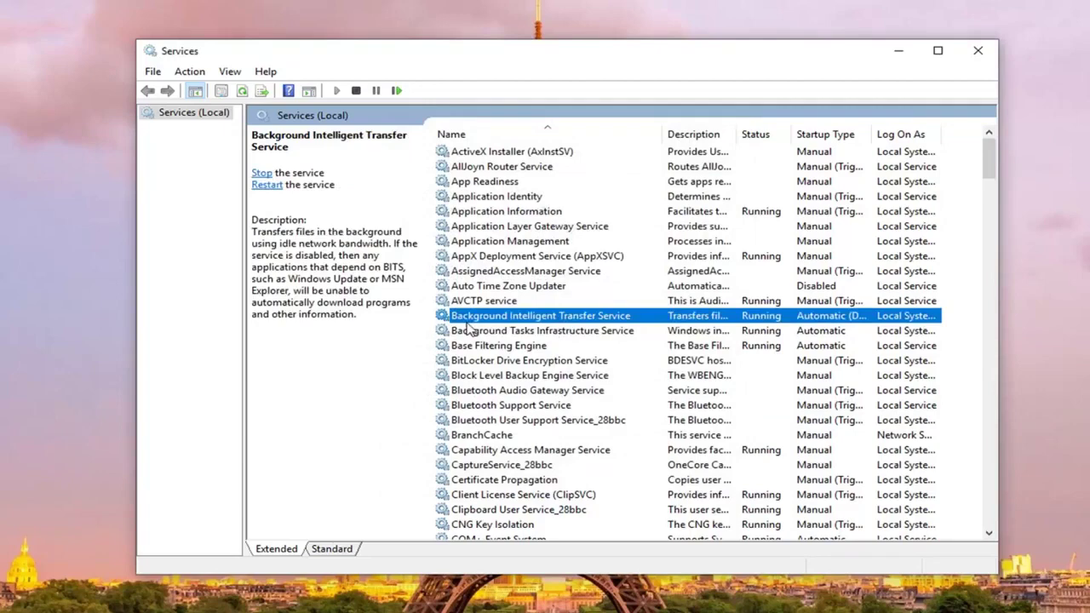
{"action": "double_click", "coordinate": [592, 319]}
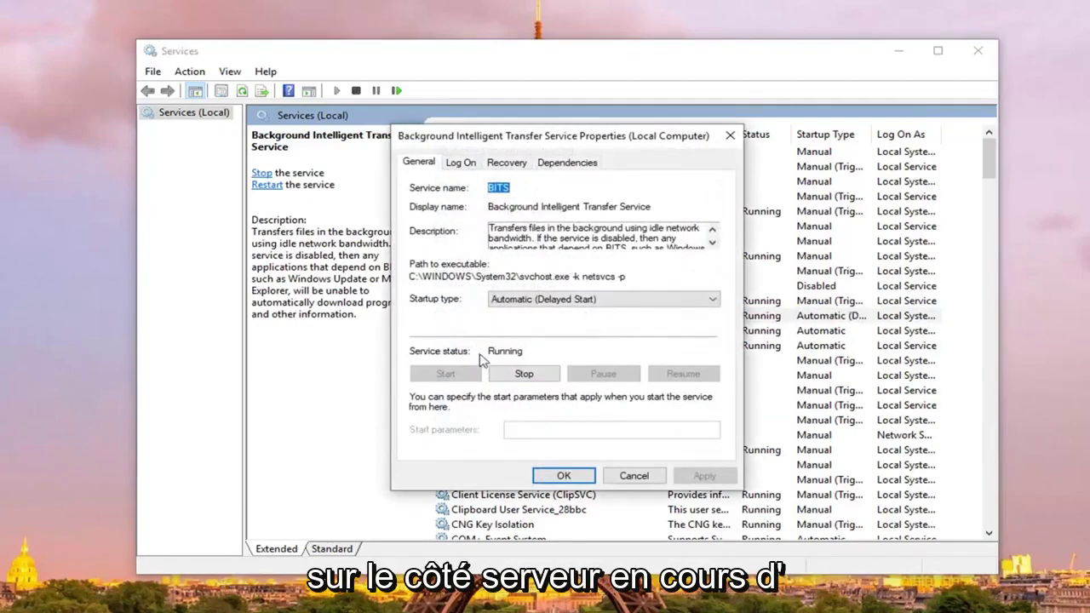
{"action": "left_click", "coordinate": [536, 377]}
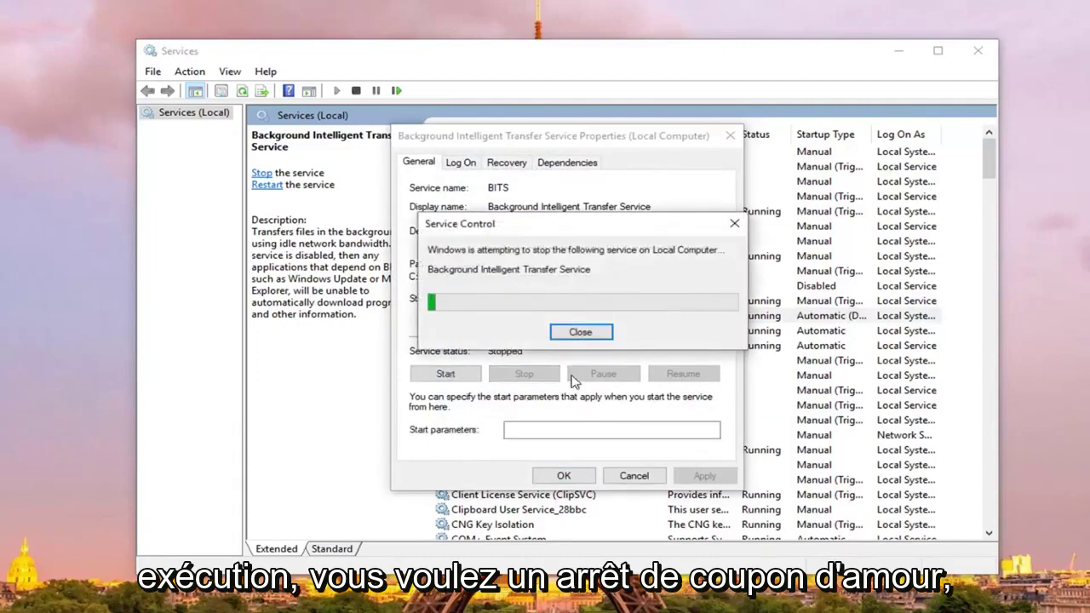
{"action": "left_click", "coordinate": [562, 476]}
Step: Stop the Windows Update service and minimize the Services window
{"action": "left_click_drag", "start_coordinate": [989, 158], "coordinate": [980, 508]}
{"action": "left_click", "coordinate": [492, 452]}
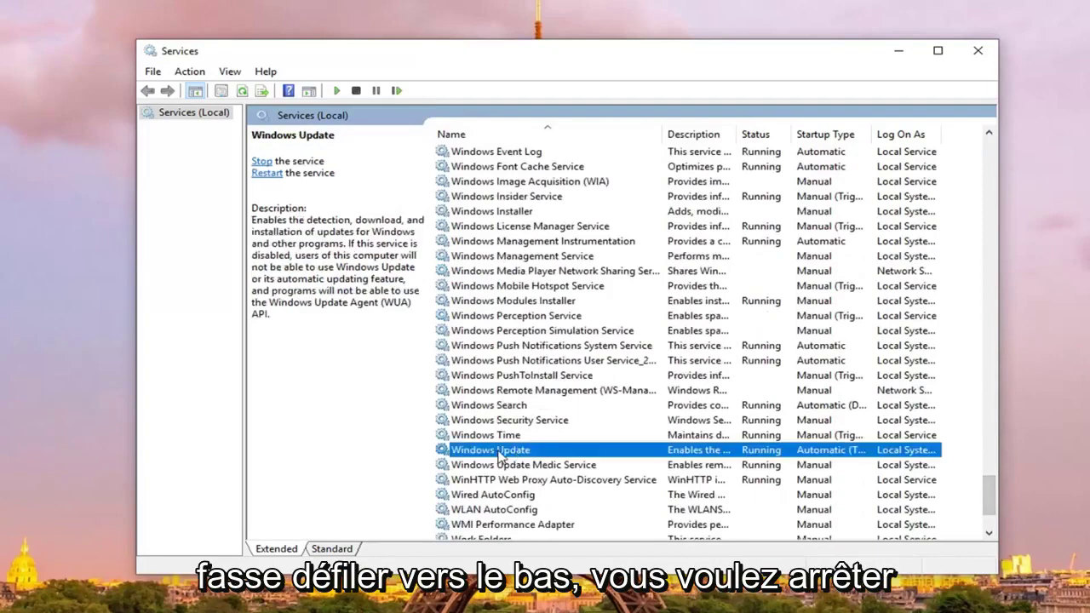
{"action": "double_click", "coordinate": [498, 451]}
{"action": "left_click", "coordinate": [523, 375]}
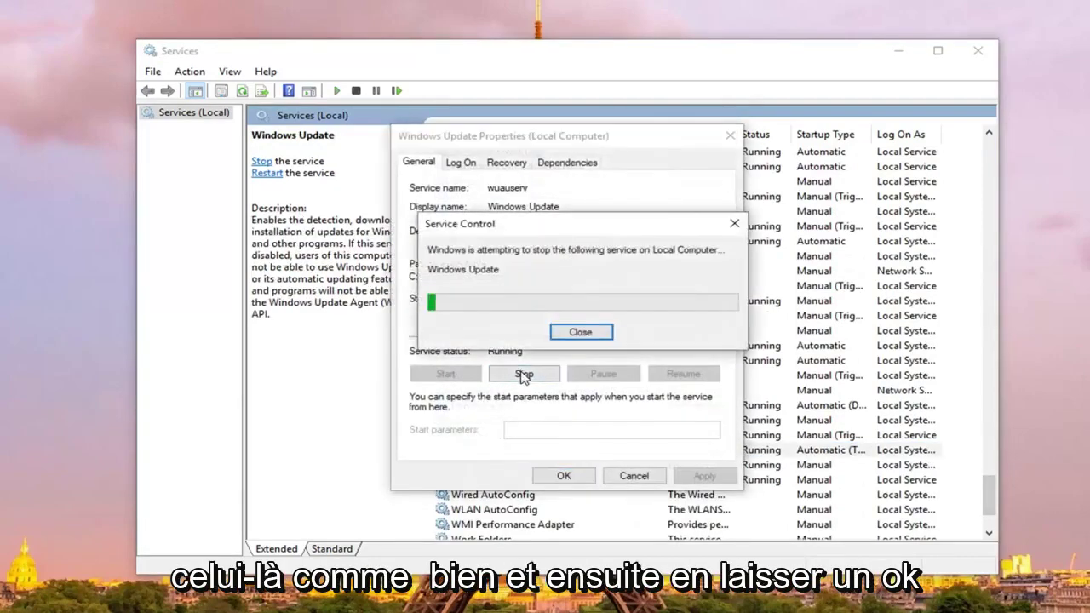
{"action": "left_click", "coordinate": [562, 476]}
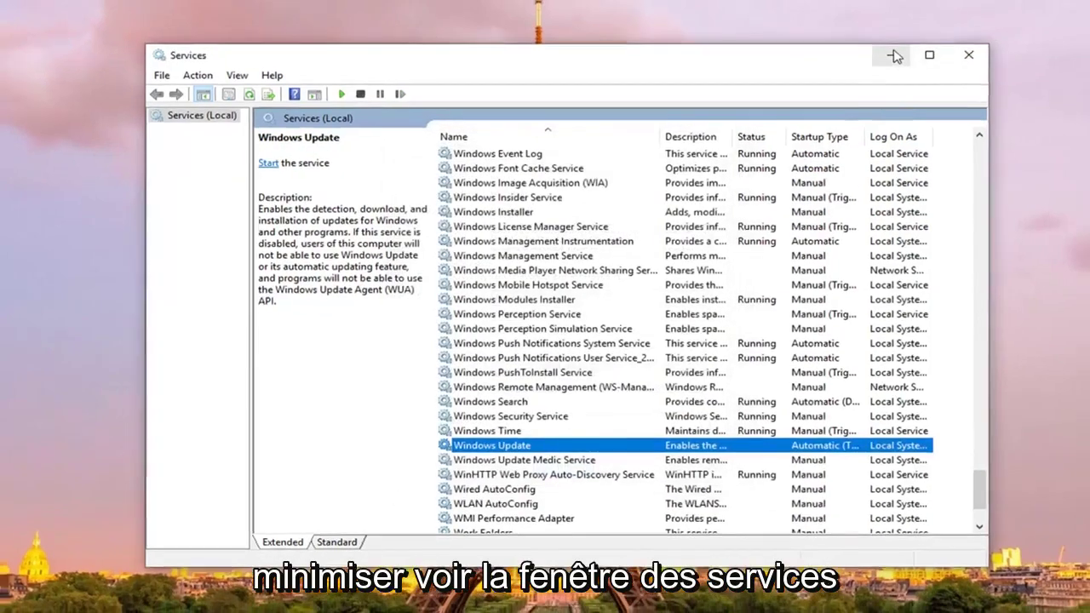
{"action": "left_click", "coordinate": [903, 52]}
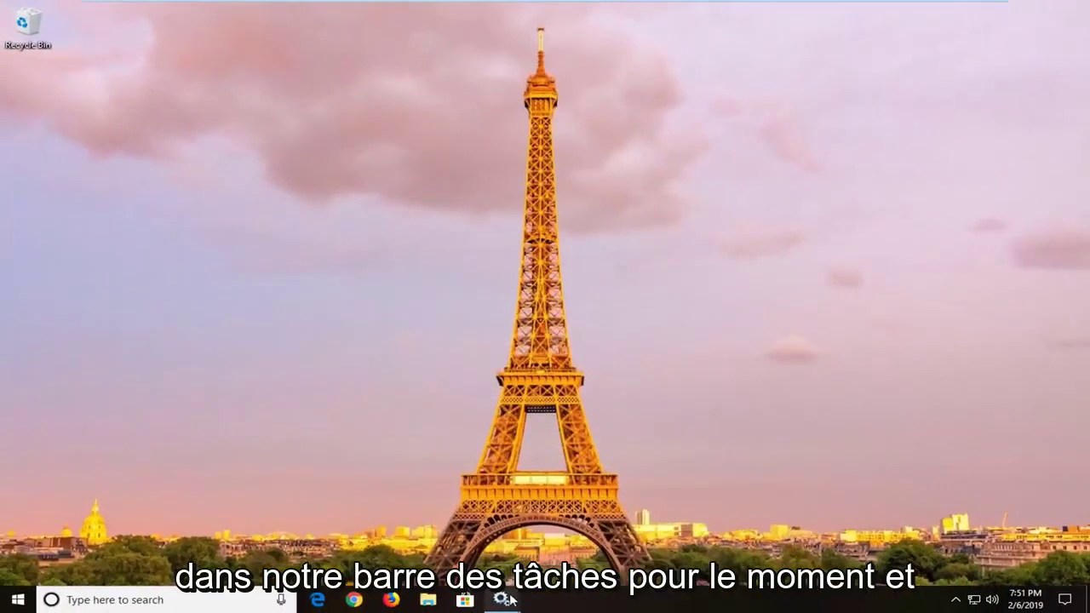
Step: Launch File Explorer and show This PC's drives
{"action": "left_click", "coordinate": [4, 604]}
{"action": "left_click", "coordinate": [14, 587]}
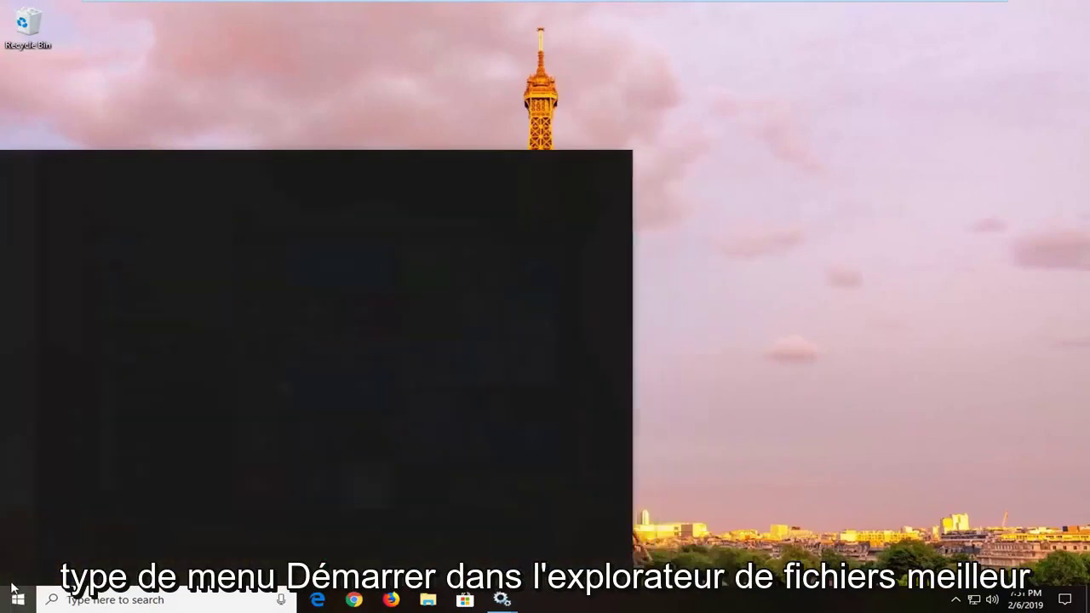
{"action": "type", "text": "file explorer"}
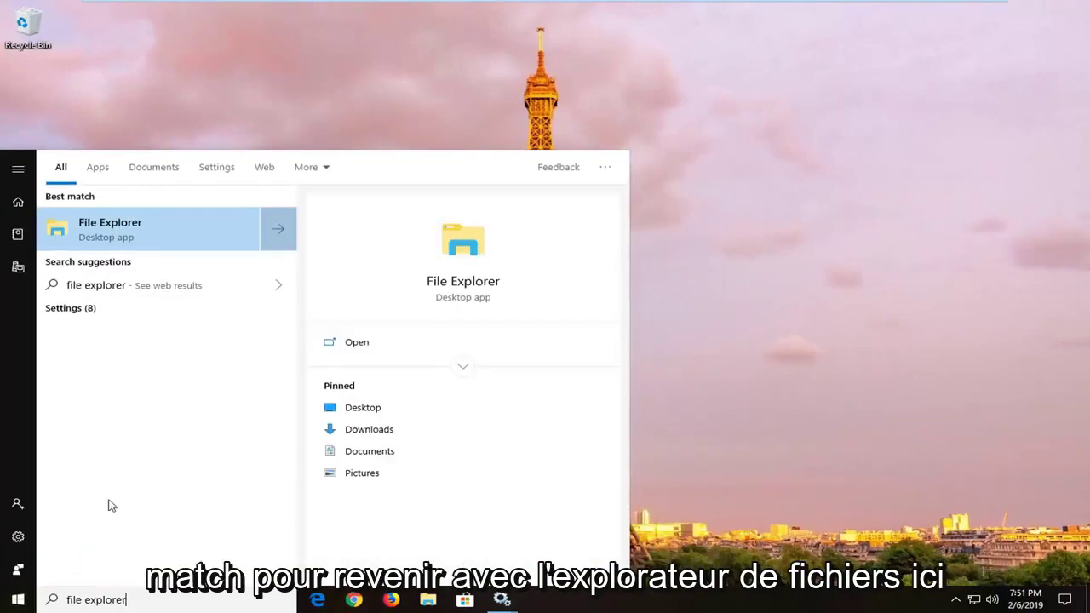
{"action": "left_click", "coordinate": [134, 238]}
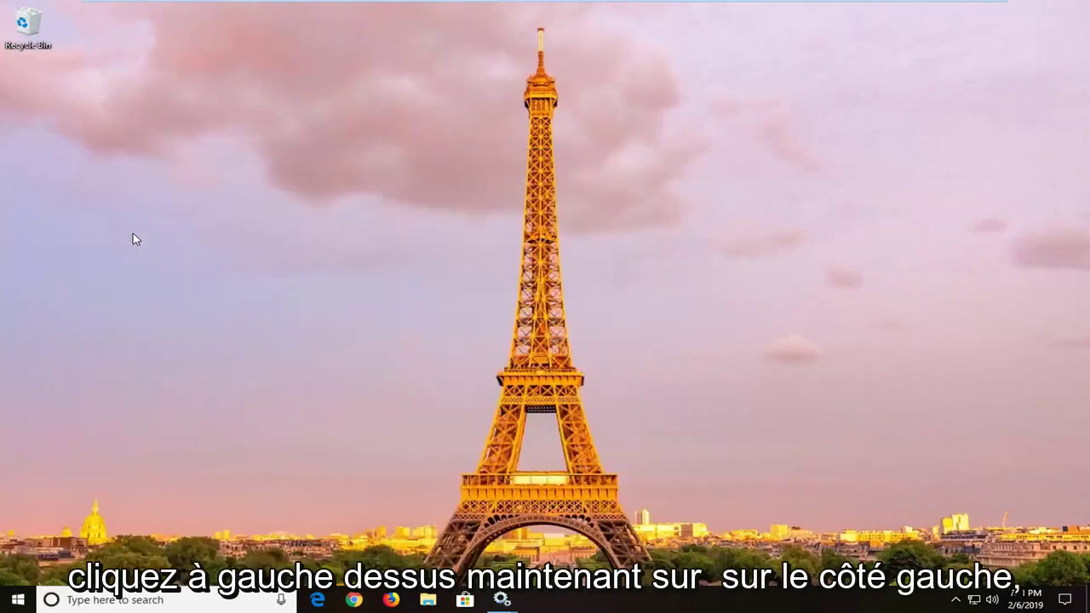
{"action": "mouse_move", "coordinate": [228, 349]}
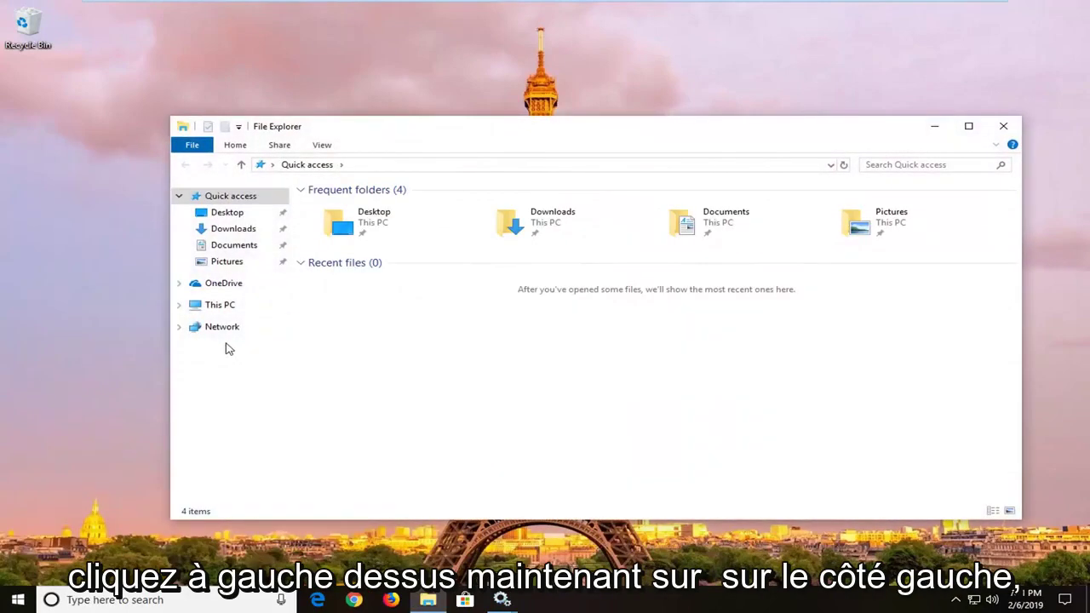
{"action": "left_click", "coordinate": [218, 308]}
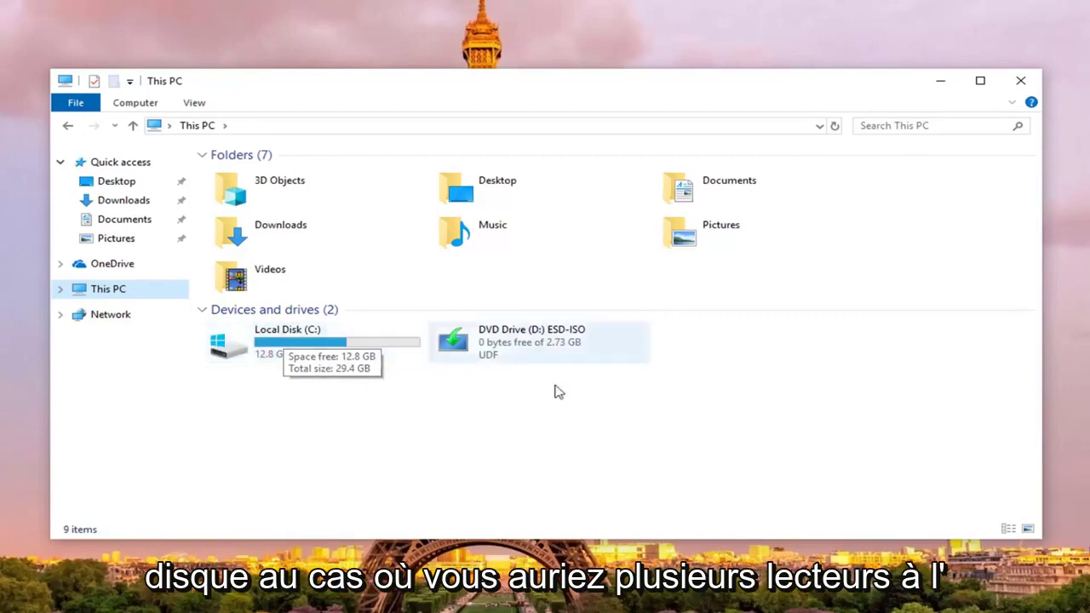
Step: Navigate to C:\Windows\SoftwareDistribution
{"action": "double_click", "coordinate": [287, 347]}
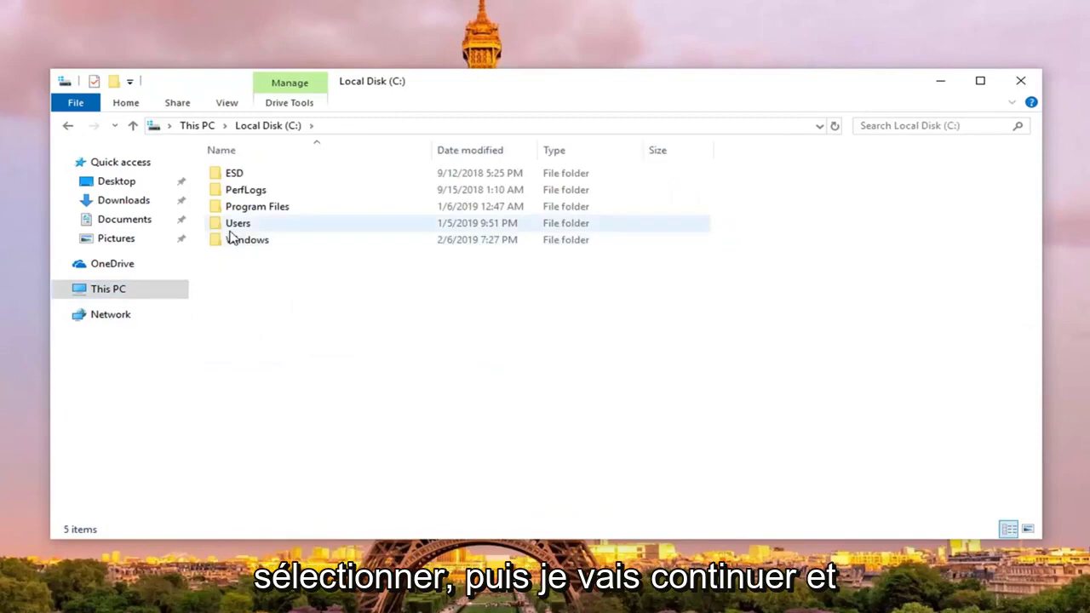
{"action": "double_click", "coordinate": [239, 242]}
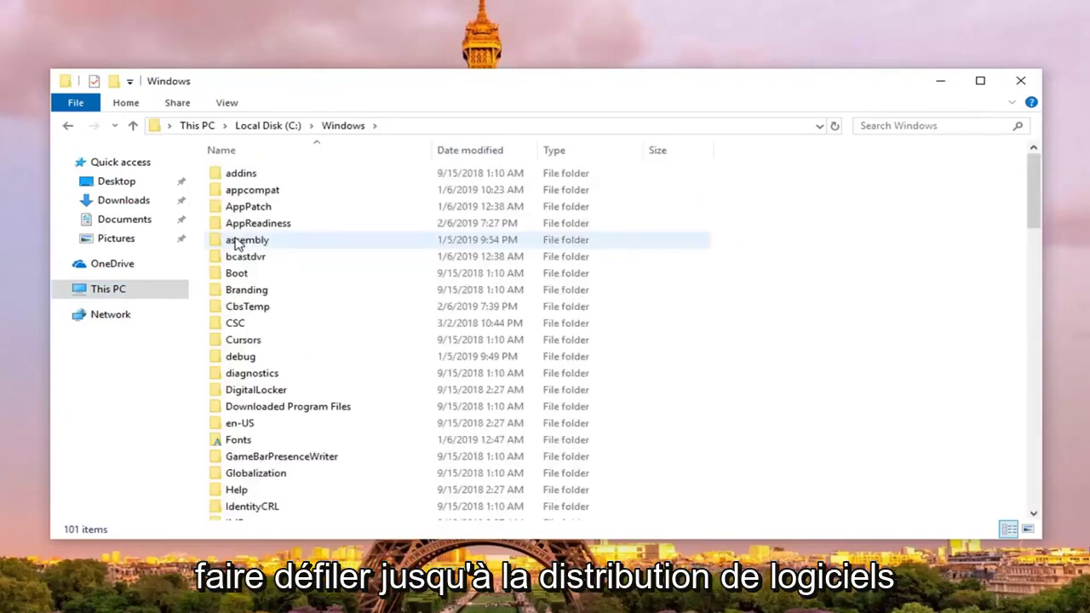
{"action": "scroll", "coordinate": [241, 255], "scroll_direction": "down", "scroll_amount": 8}
{"action": "scroll", "coordinate": [250, 255], "scroll_direction": "down", "scroll_amount": 3}
{"action": "scroll", "coordinate": [268, 274], "scroll_direction": "down", "scroll_amount": 1}
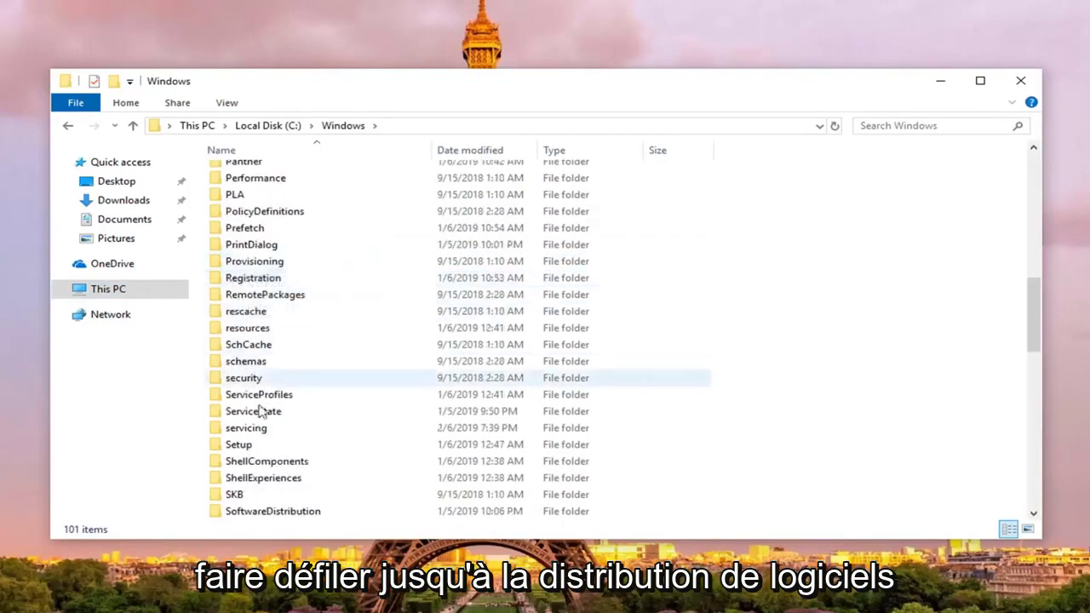
{"action": "scroll", "coordinate": [283, 491], "scroll_direction": "down", "scroll_amount": 1}
{"action": "left_click", "coordinate": [275, 464]}
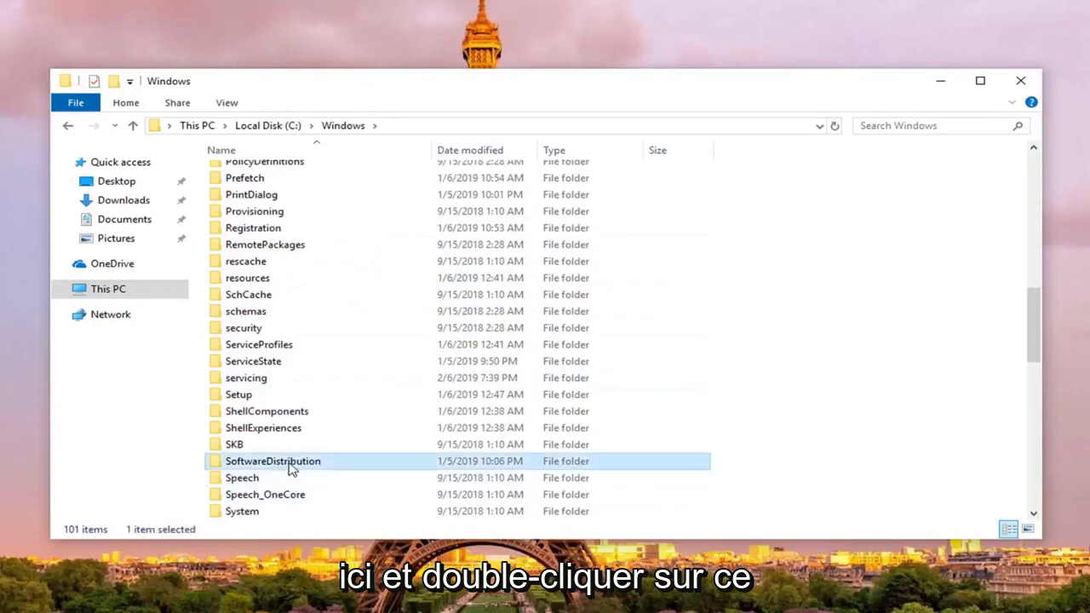
{"action": "double_click", "coordinate": [290, 464]}
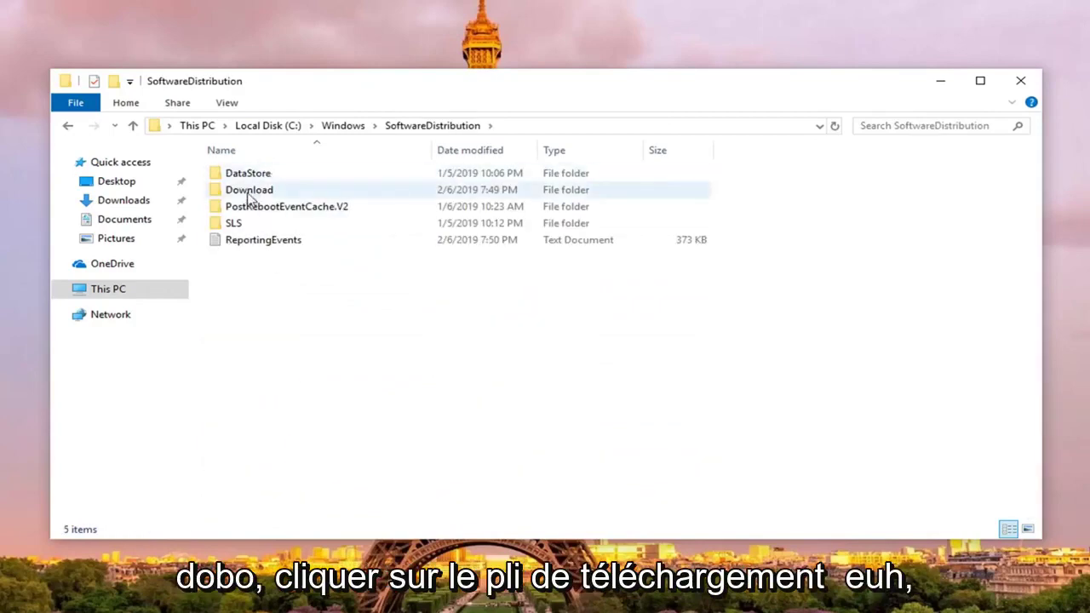
Step: Delete all seven update folders inside SoftwareDistribution\Download, then close File Explorer
{"action": "double_click", "coordinate": [249, 190]}
{"action": "left_click", "coordinate": [255, 174]}
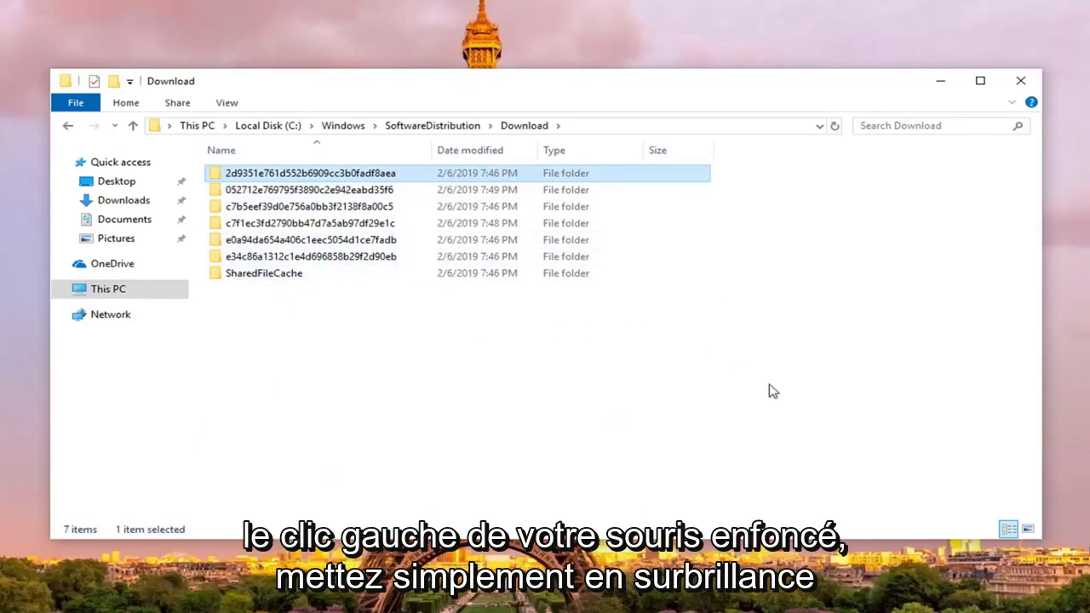
{"action": "left_click_drag", "start_coordinate": [757, 375], "coordinate": [366, 160]}
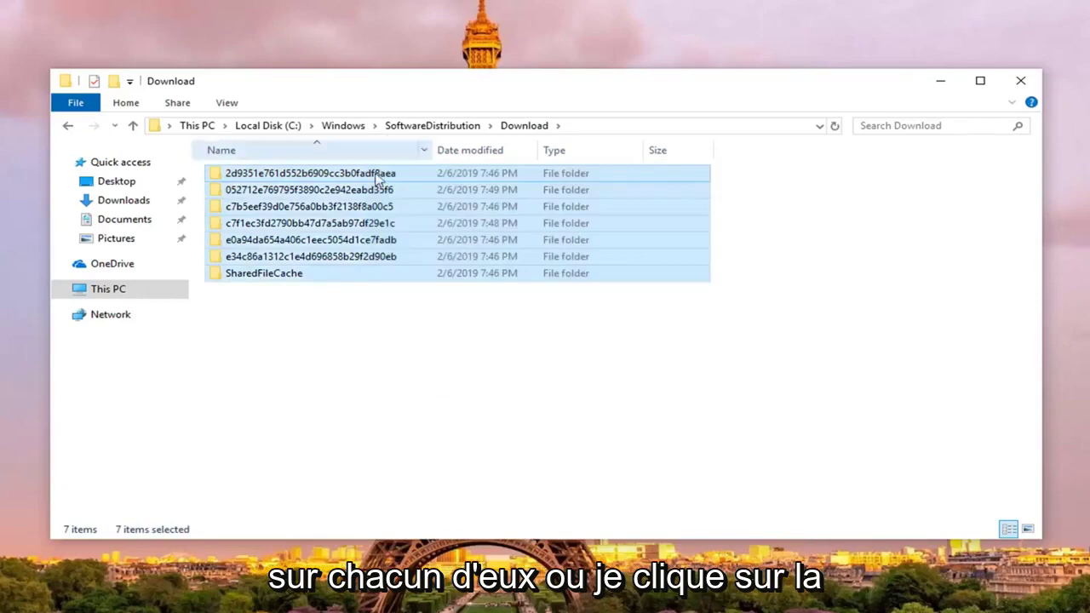
{"action": "right_click", "coordinate": [324, 210]}
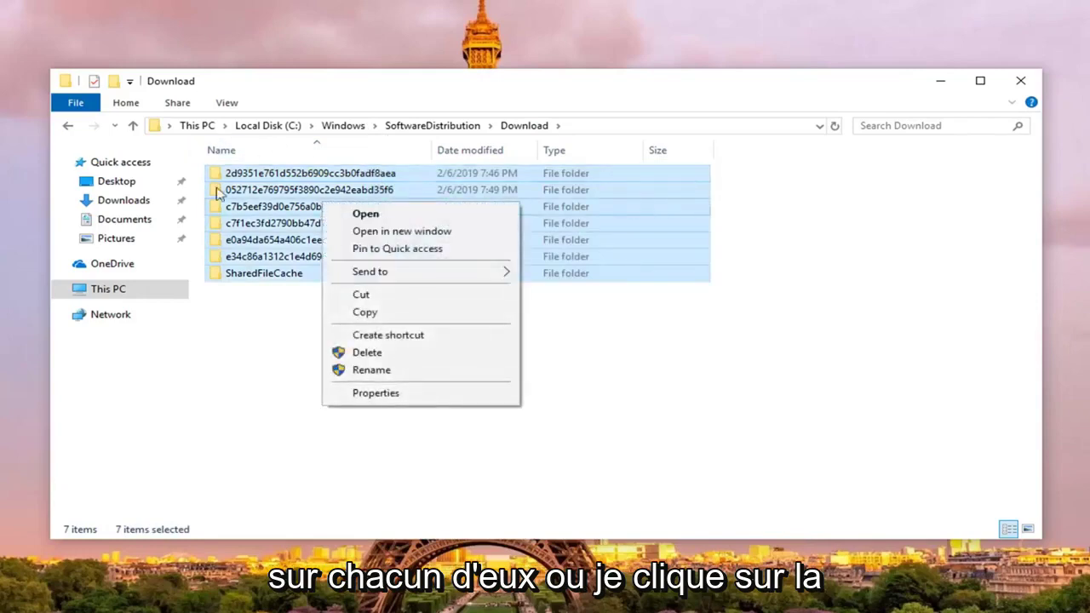
{"action": "left_click", "coordinate": [390, 360]}
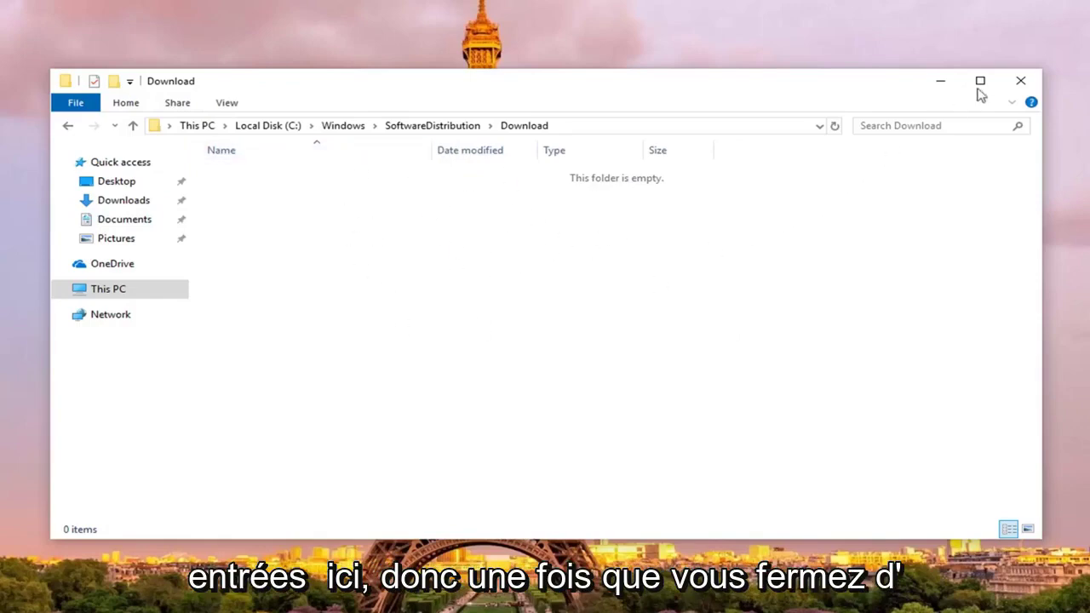
{"action": "left_click", "coordinate": [1021, 81]}
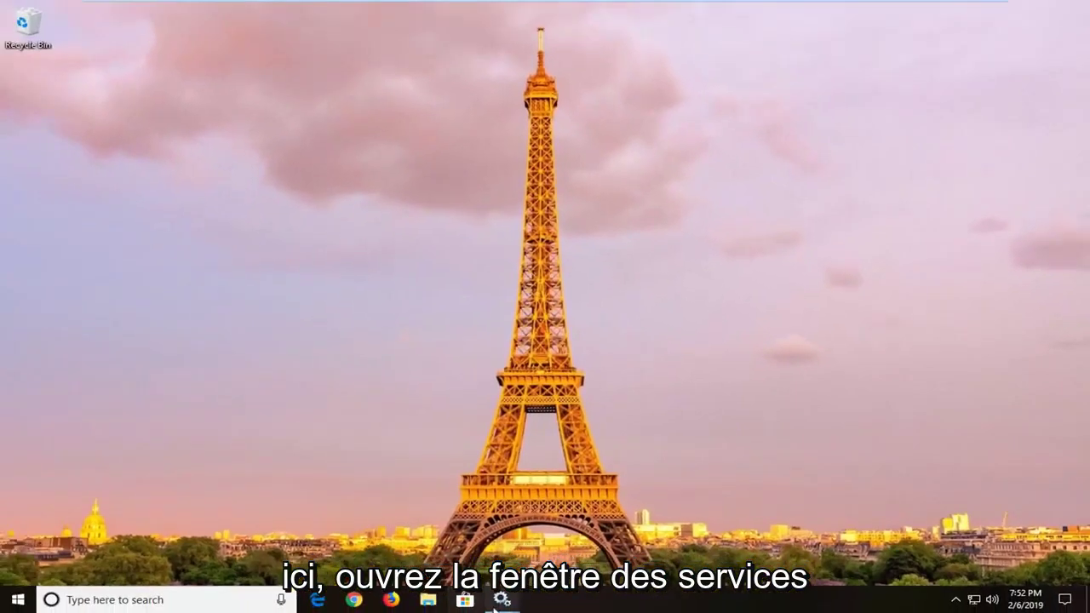
Step: Restore Services and start the Windows Update service with Automatic startup
{"action": "mouse_move", "coordinate": [501, 599]}
{"action": "left_click", "coordinate": [446, 551]}
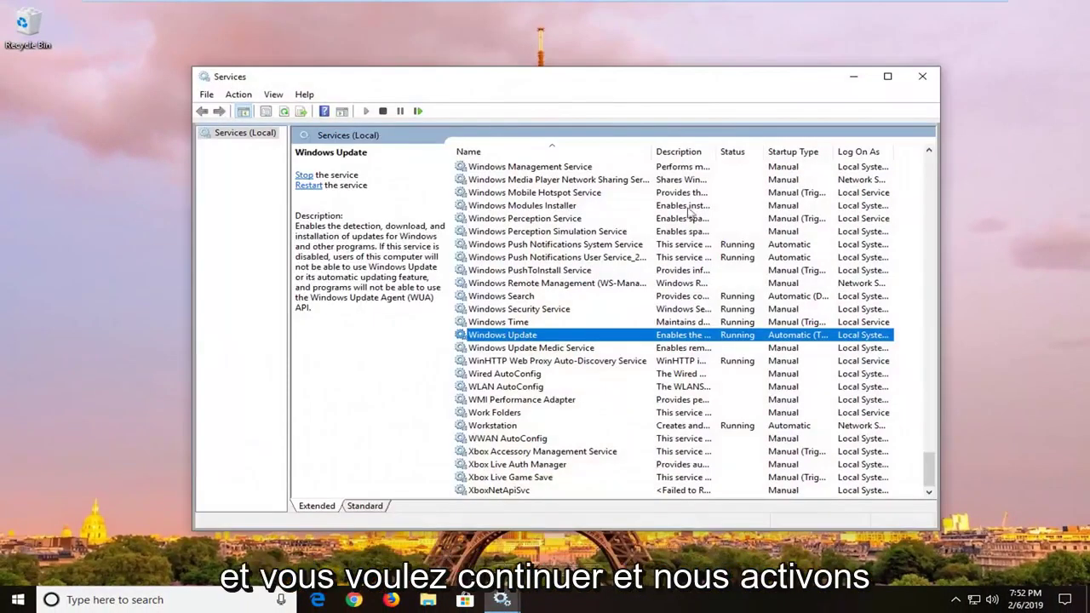
{"action": "double_click", "coordinate": [511, 336]}
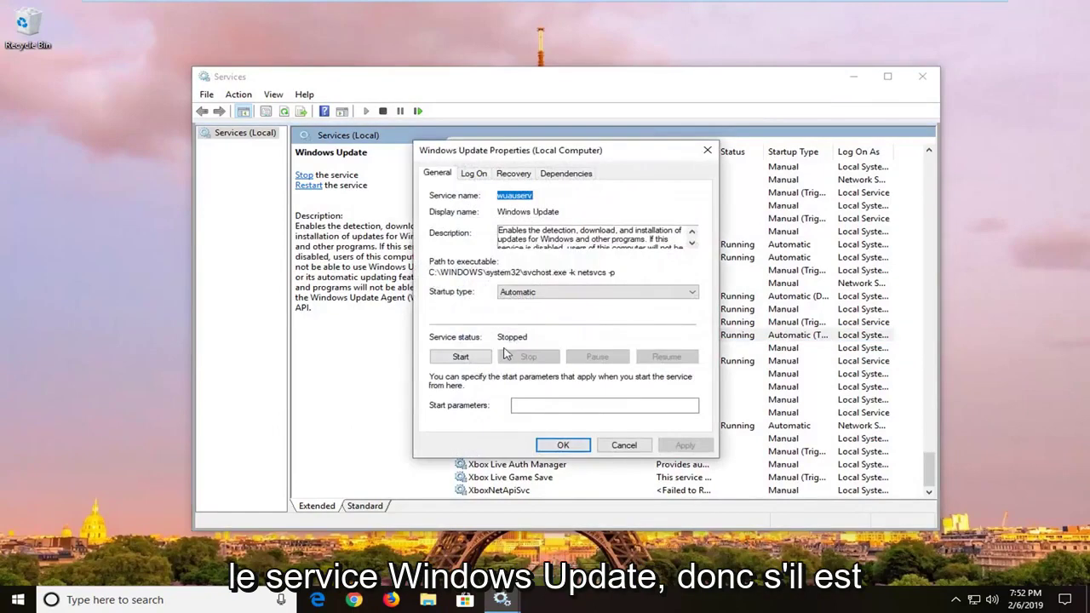
{"action": "left_click", "coordinate": [477, 356]}
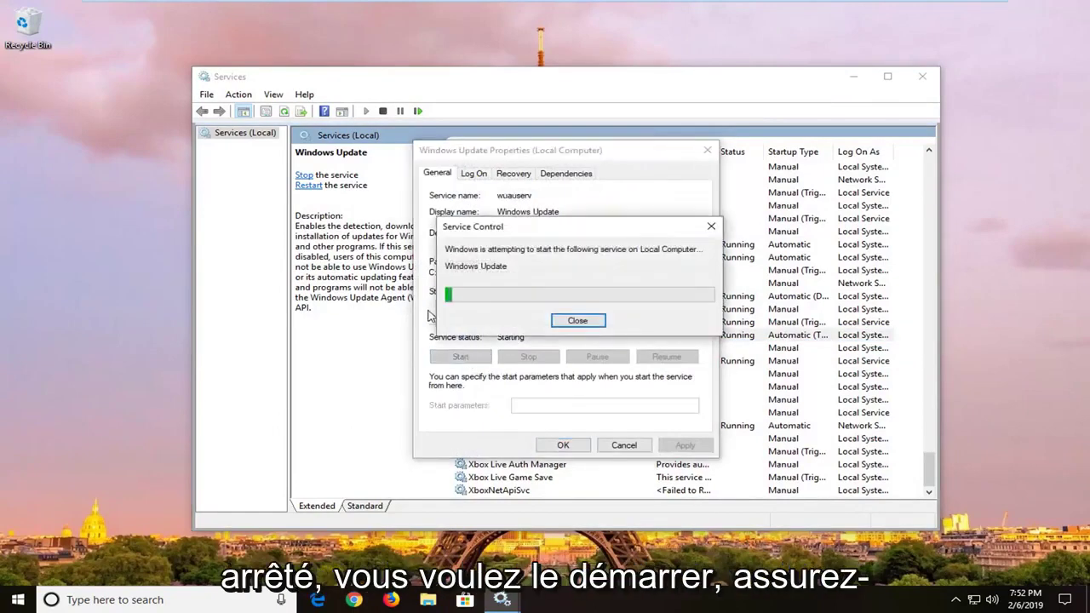
{"action": "left_click", "coordinate": [554, 291]}
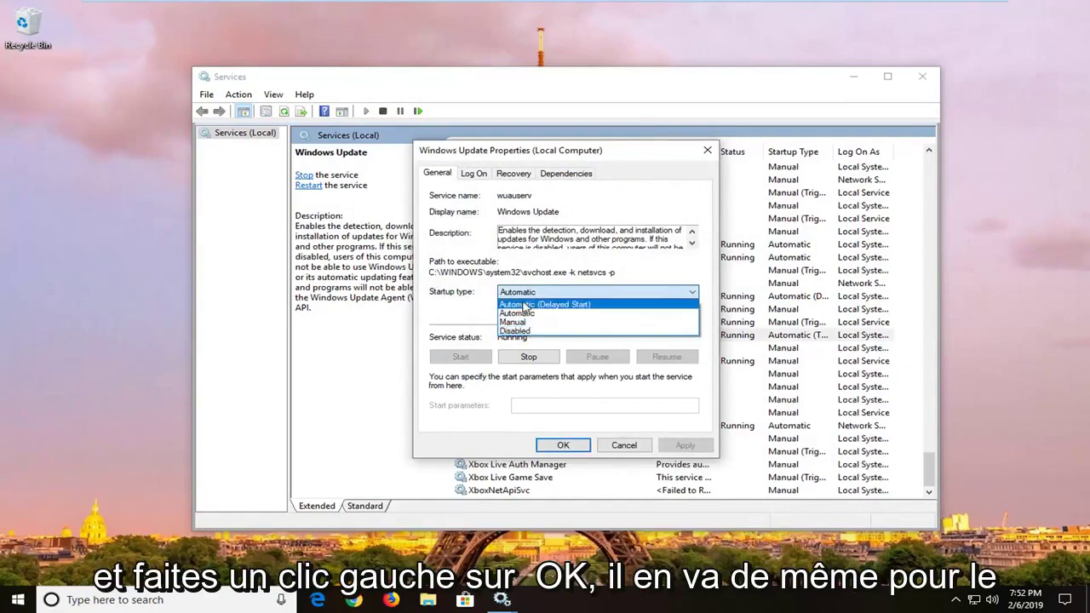
{"action": "left_click", "coordinate": [517, 313]}
{"action": "left_click", "coordinate": [563, 445]}
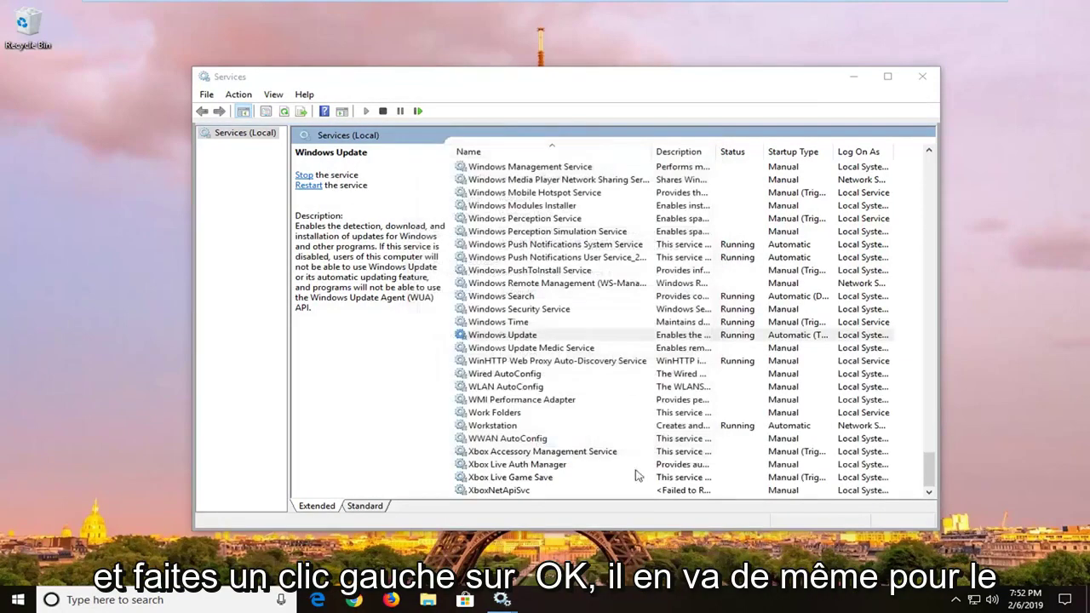
Step: Start the Background Intelligent Transfer Service with Automatic (Delayed Start) startup
{"action": "scroll", "coordinate": [637, 336], "scroll_direction": "up", "scroll_amount": 8}
{"action": "scroll", "coordinate": [636, 345], "scroll_direction": "up", "scroll_amount": 8}
{"action": "scroll", "coordinate": [905, 349], "scroll_direction": "up", "scroll_amount": 10}
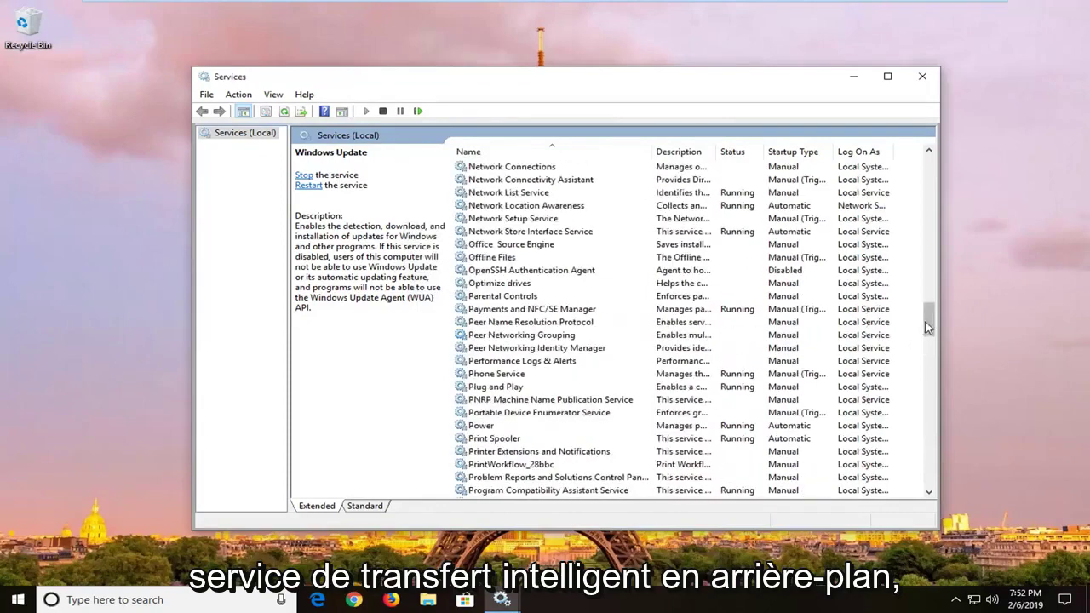
{"action": "left_click_drag", "start_coordinate": [927, 336], "coordinate": [924, 174]}
{"action": "double_click", "coordinate": [554, 297]}
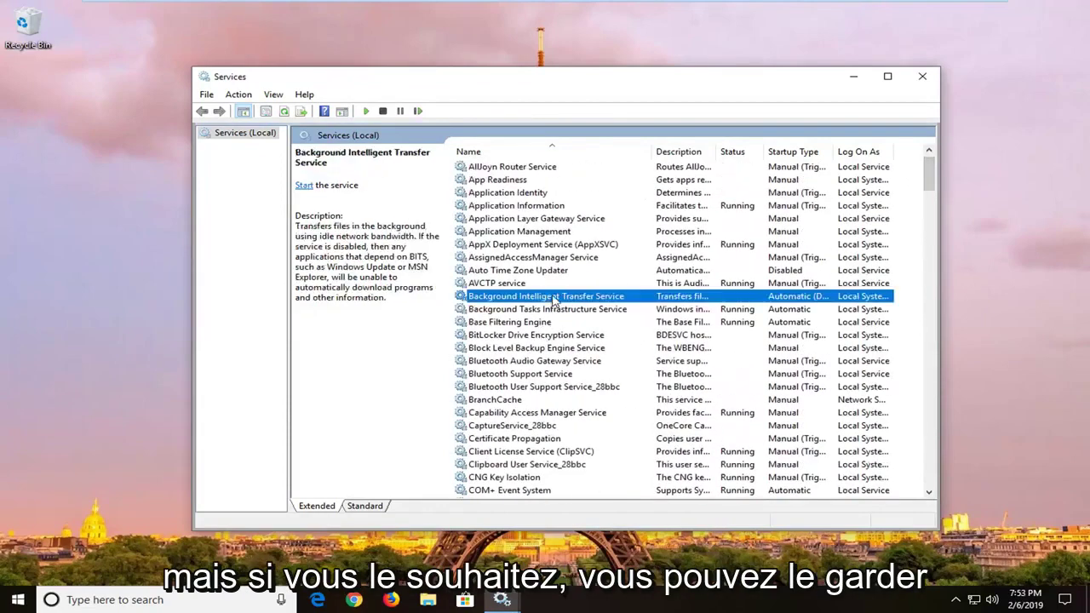
{"action": "left_click", "coordinate": [527, 293]}
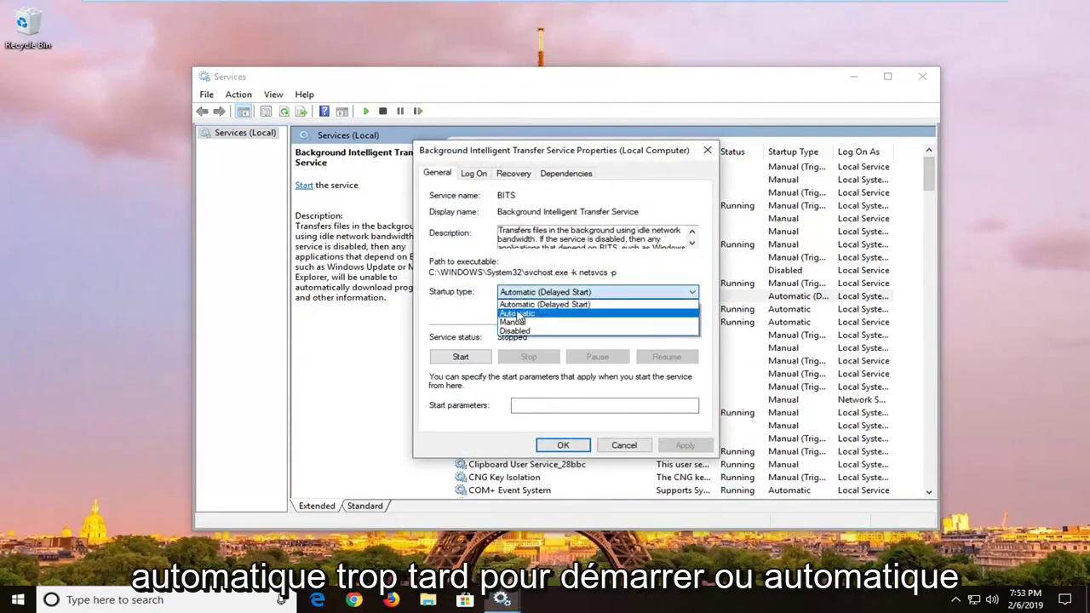
{"action": "left_click", "coordinate": [524, 303]}
{"action": "left_click", "coordinate": [522, 295]}
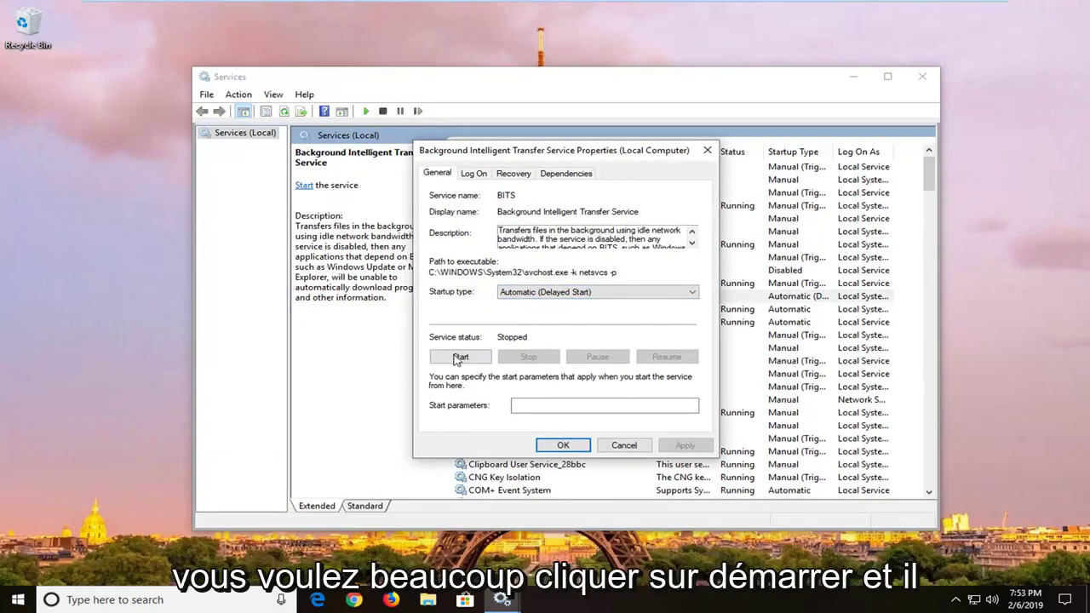
{"action": "left_click", "coordinate": [464, 357]}
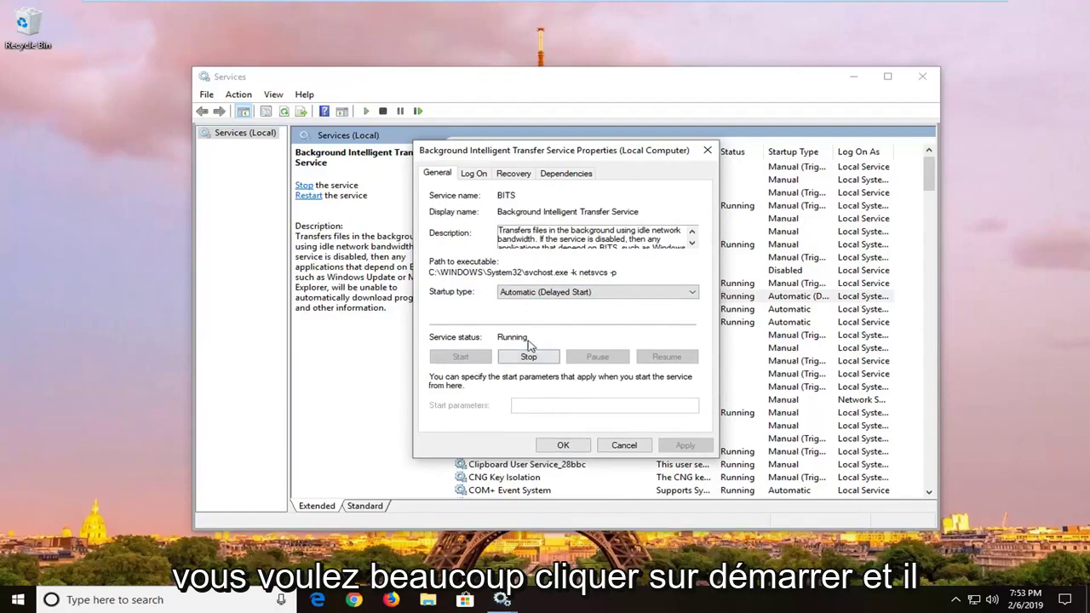
{"action": "left_click", "coordinate": [559, 446]}
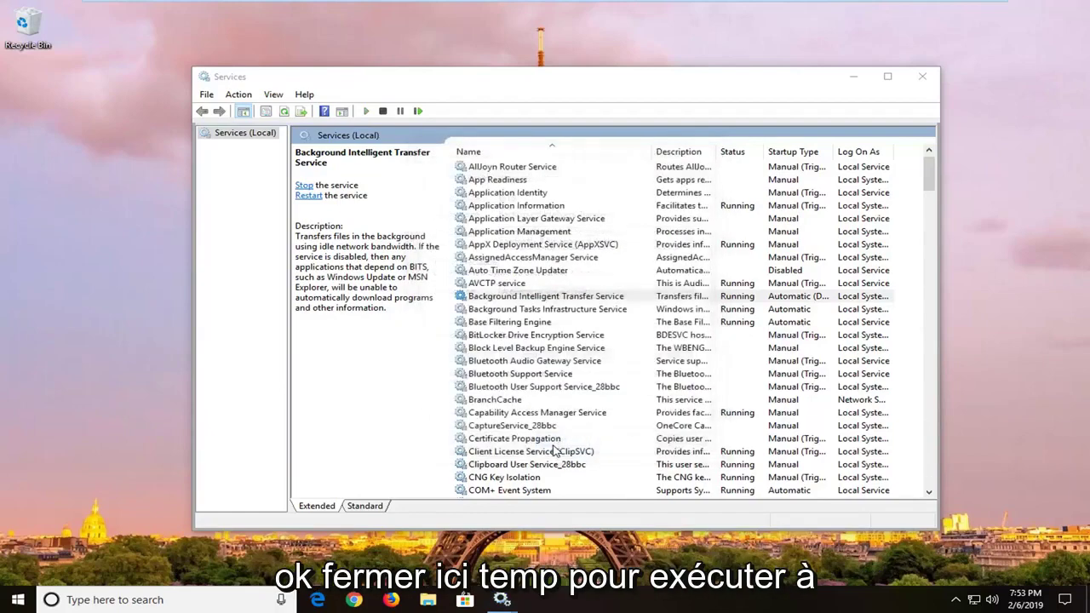
{"action": "left_click", "coordinate": [922, 77]}
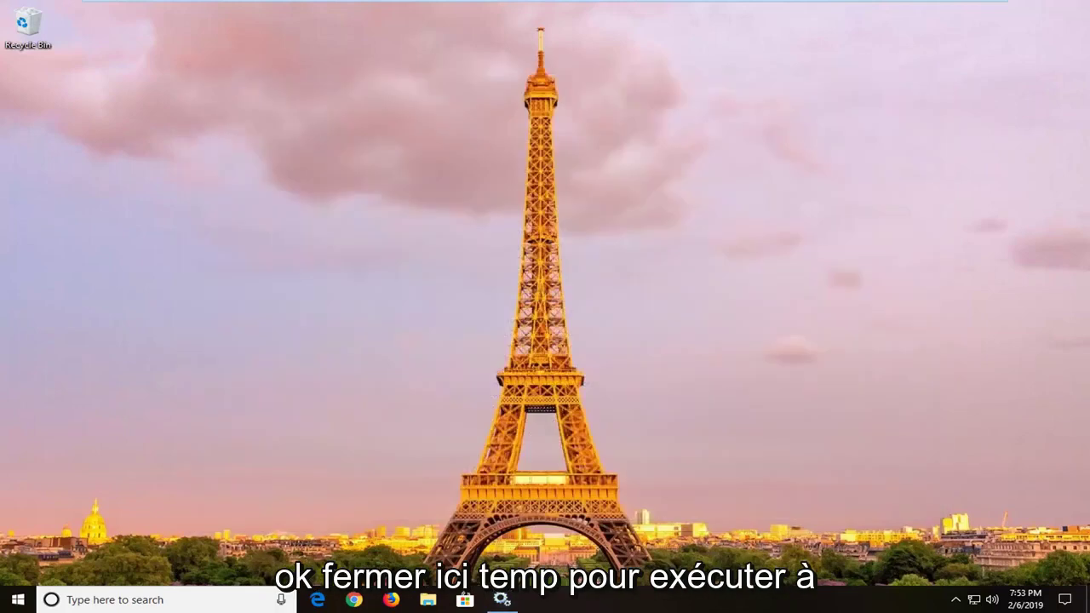